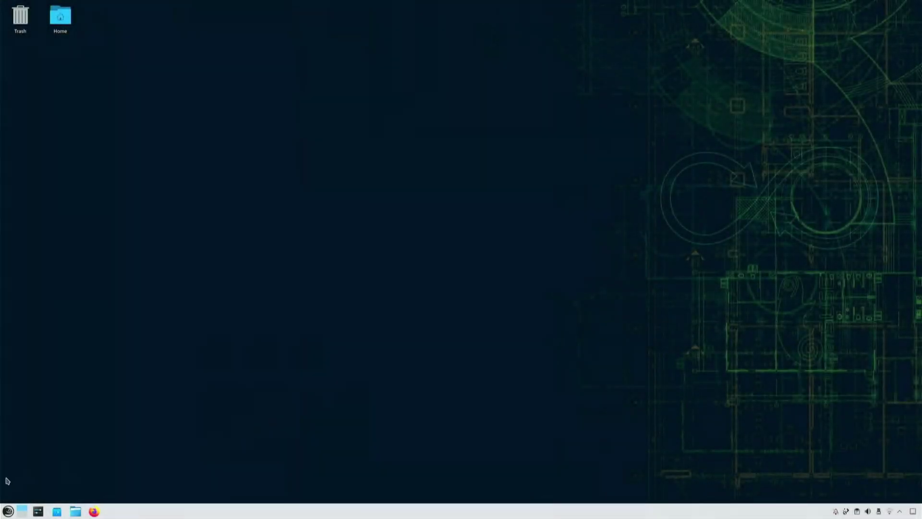
Launch YaST with the root password (remembered), then enlarge the Control Center window
click(8, 511)
text(yast)
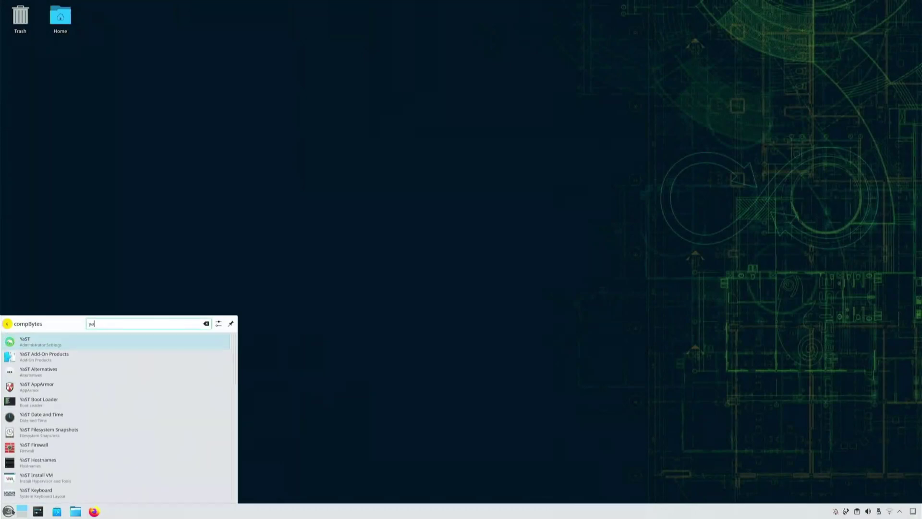
click(50, 342)
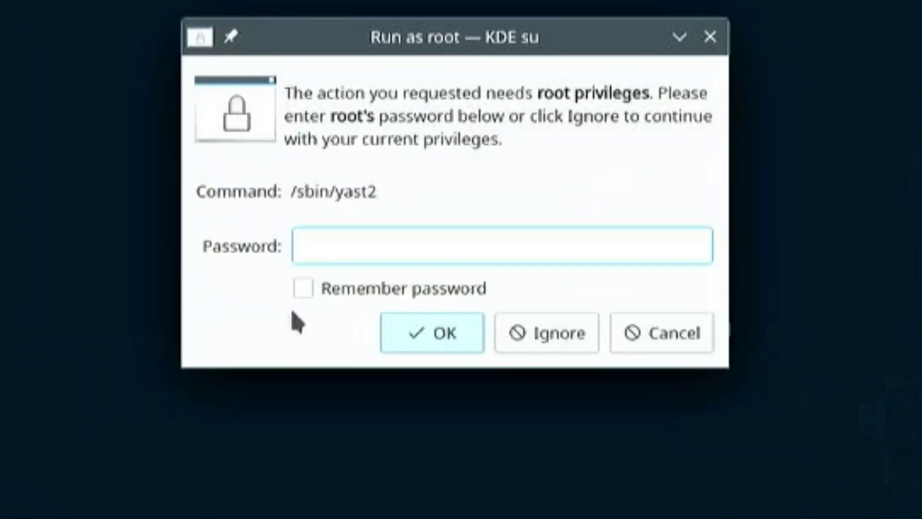
click(303, 291)
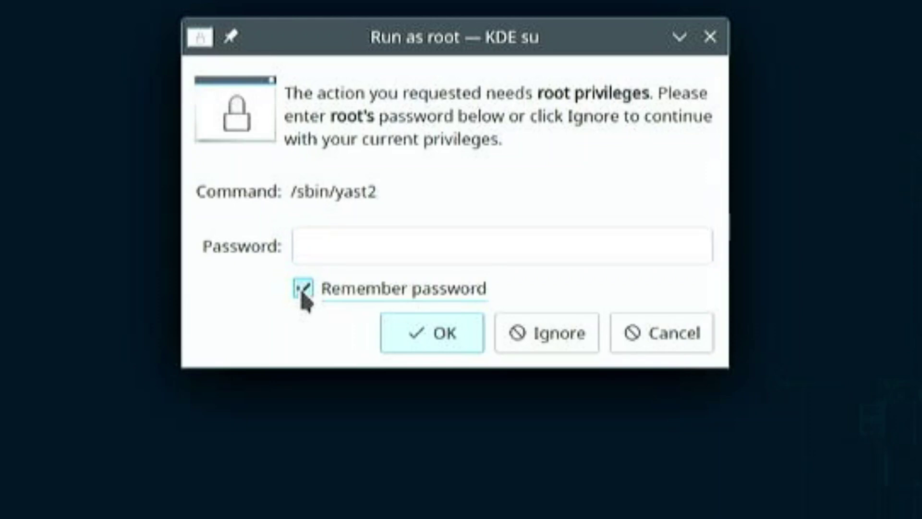
click(339, 256)
text(•••••••••••••)
click(417, 334)
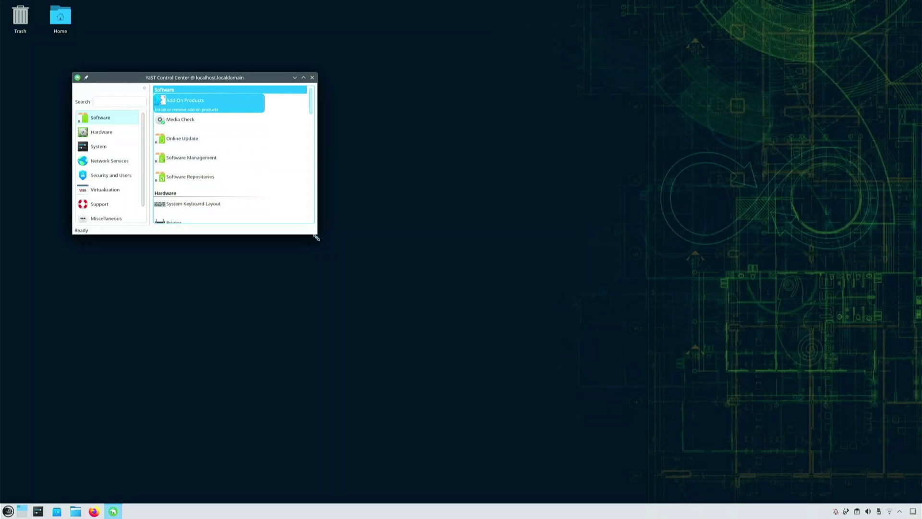
drag(316, 235, 562, 363)
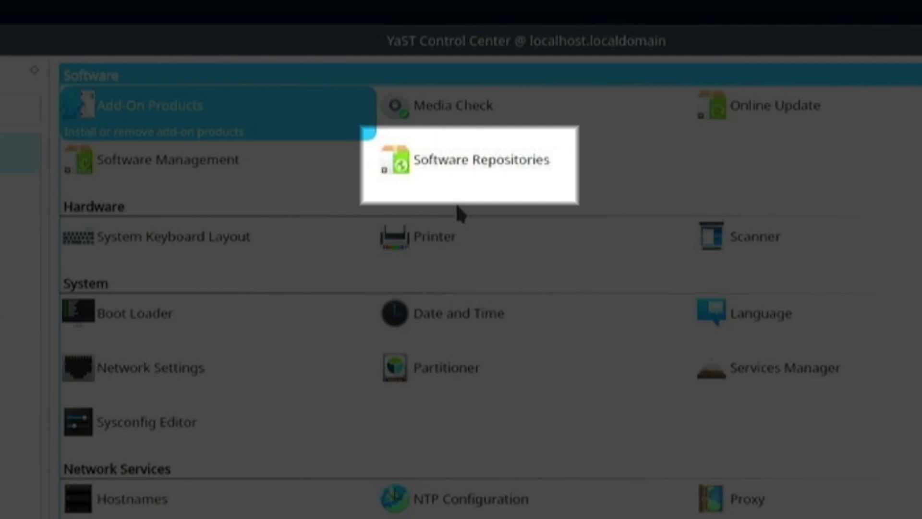
Add the nVidia Graphics Drivers community repository, trust its signing key, and save the repository list
click(460, 214)
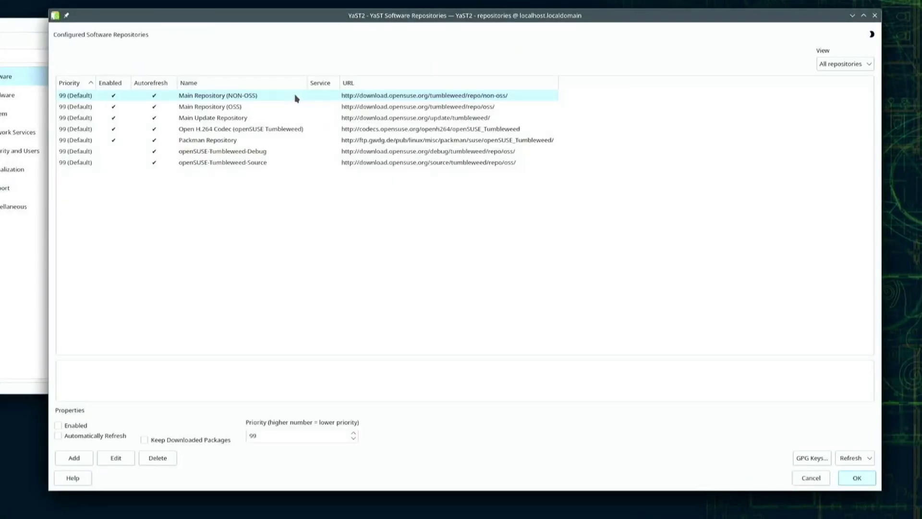
click(295, 98)
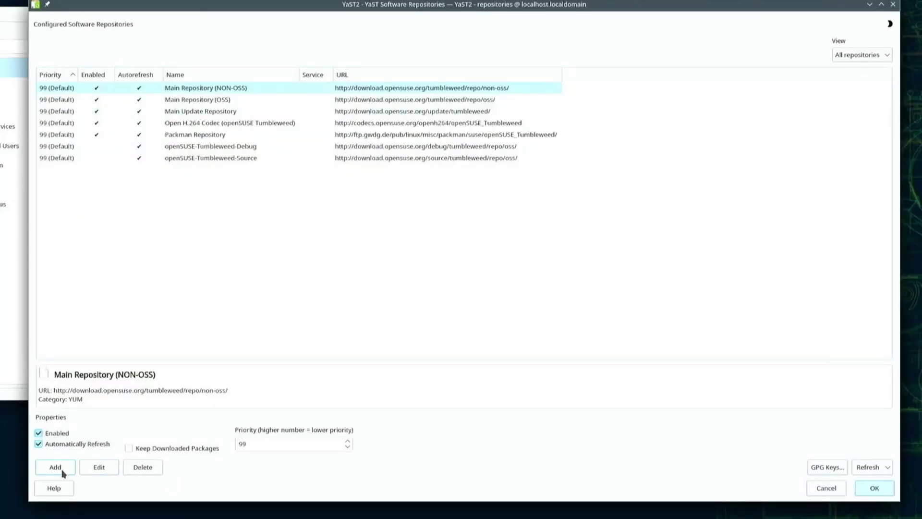
click(163, 278)
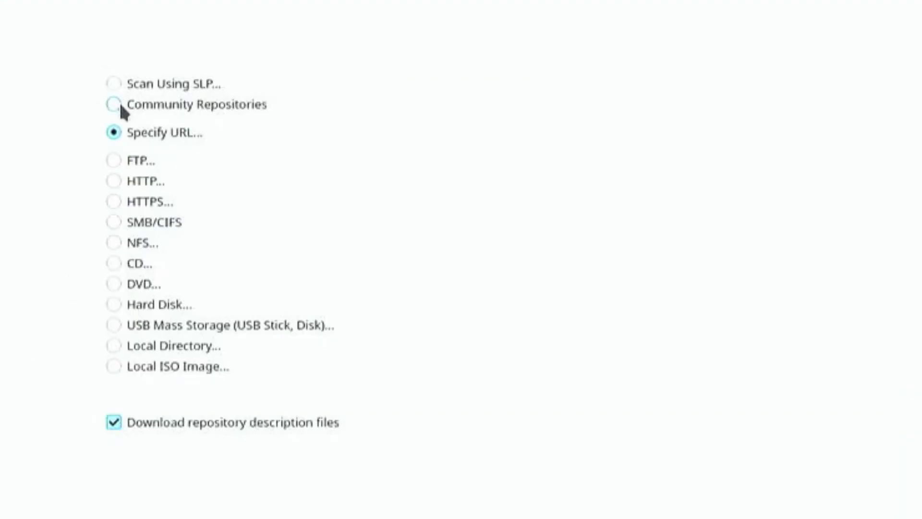
click(114, 104)
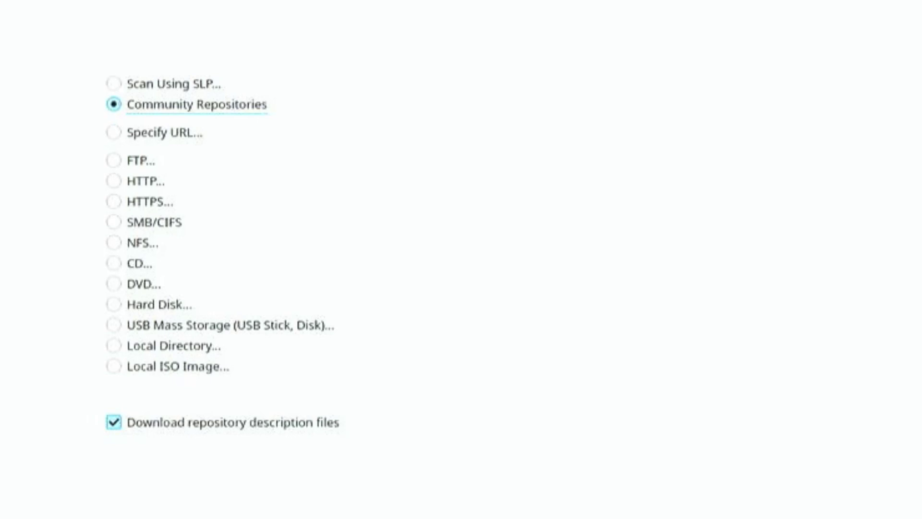
click(829, 463)
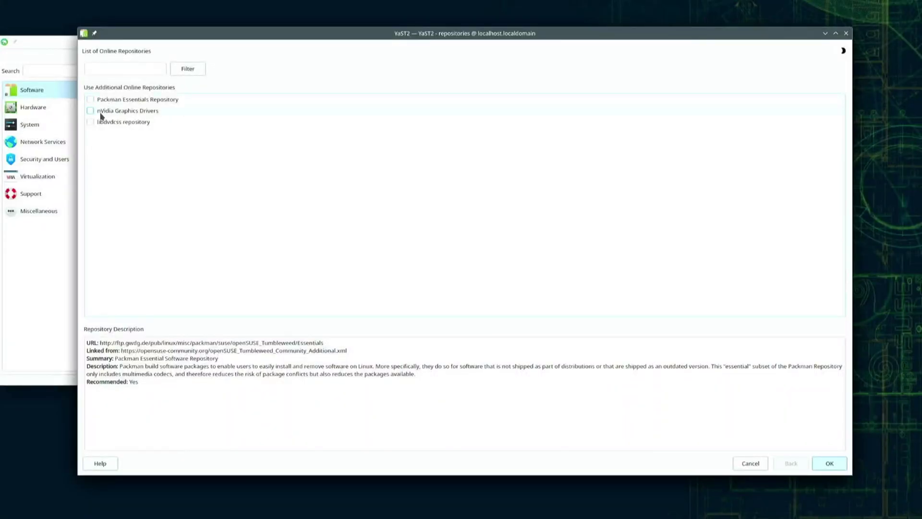
click(92, 113)
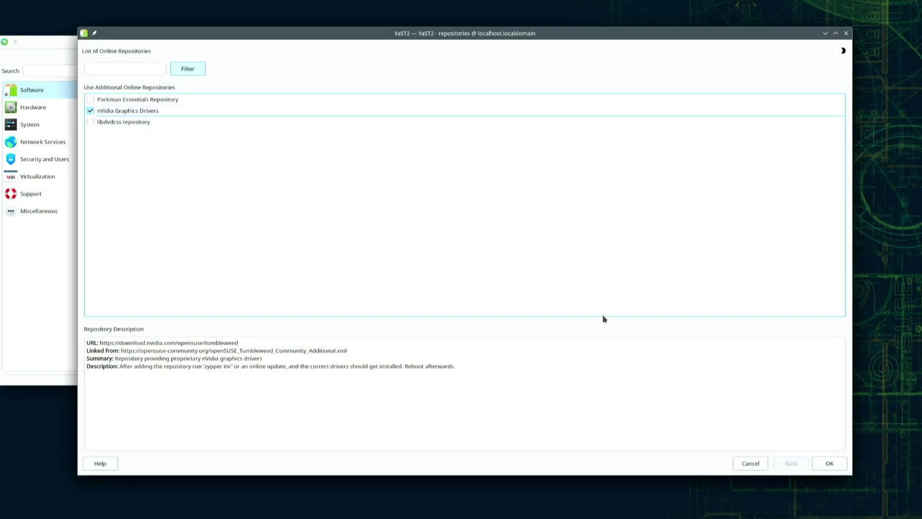
click(824, 462)
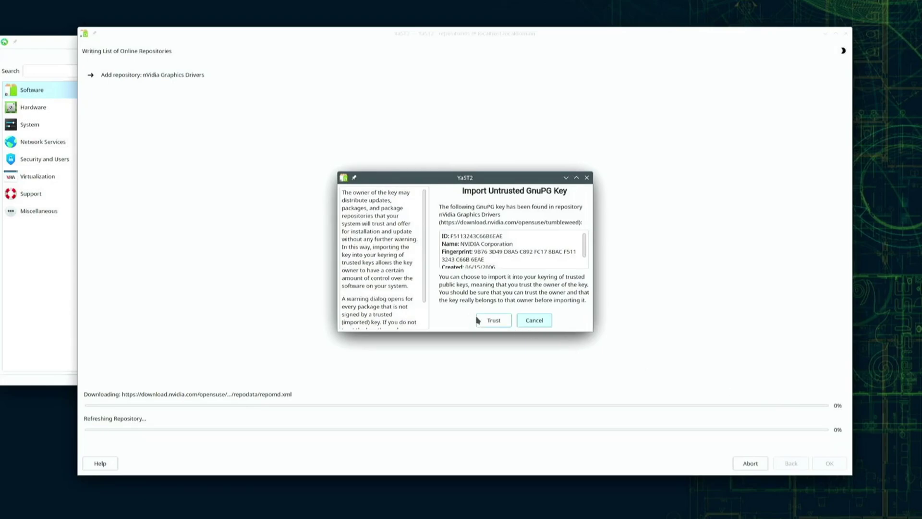
click(486, 319)
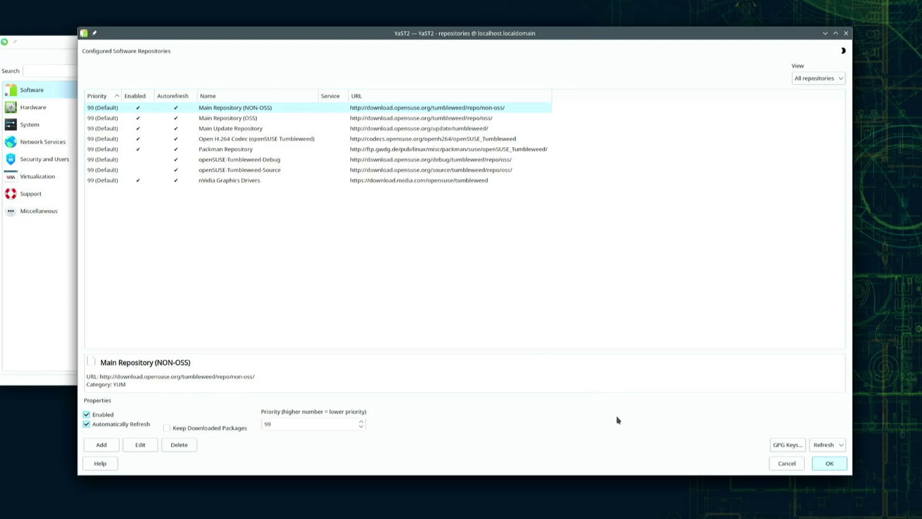
click(833, 466)
In Software Management, view packages by repository and select nVidia Graphics Drivers
click(186, 98)
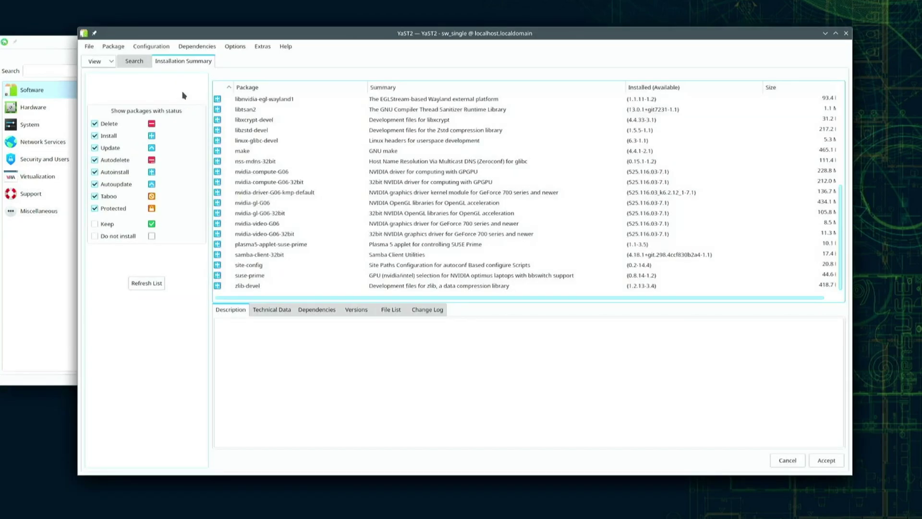
click(105, 64)
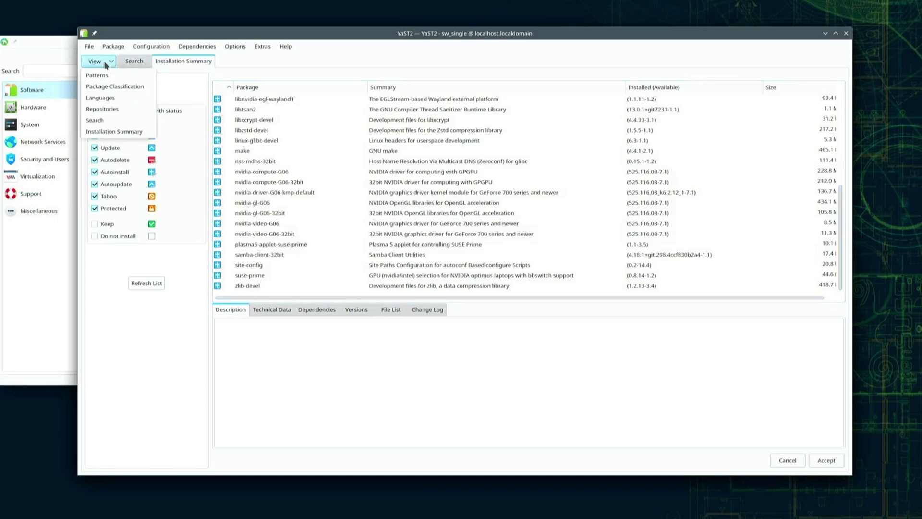
click(108, 109)
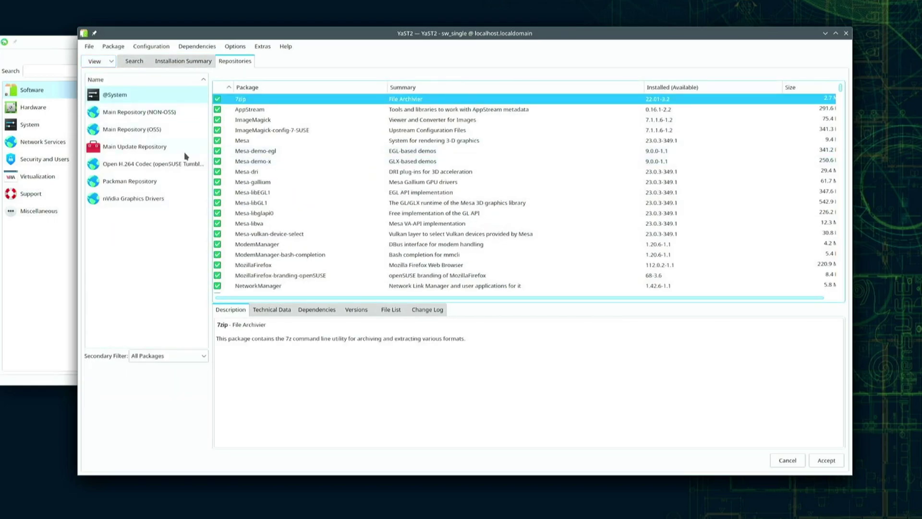
click(137, 199)
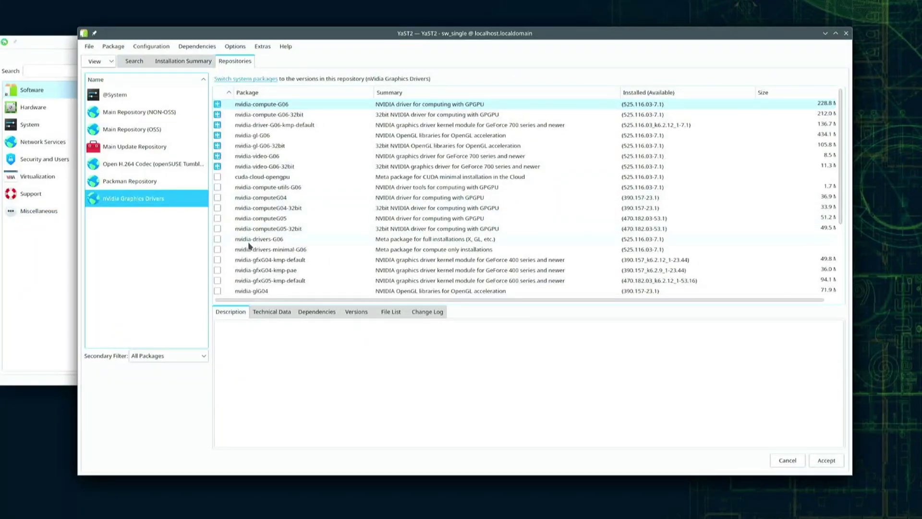
Mark nvidia-drivers-G06 for installation and accept its NVIDIA license
click(217, 239)
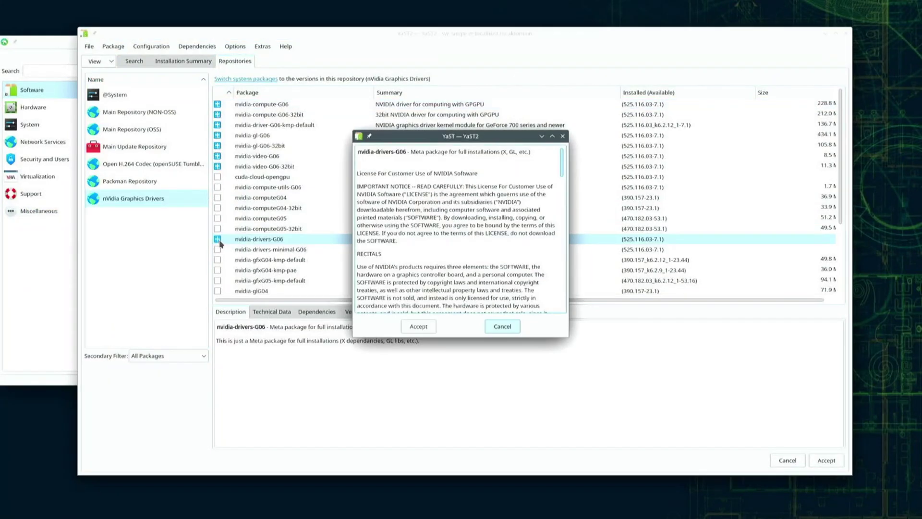
click(418, 327)
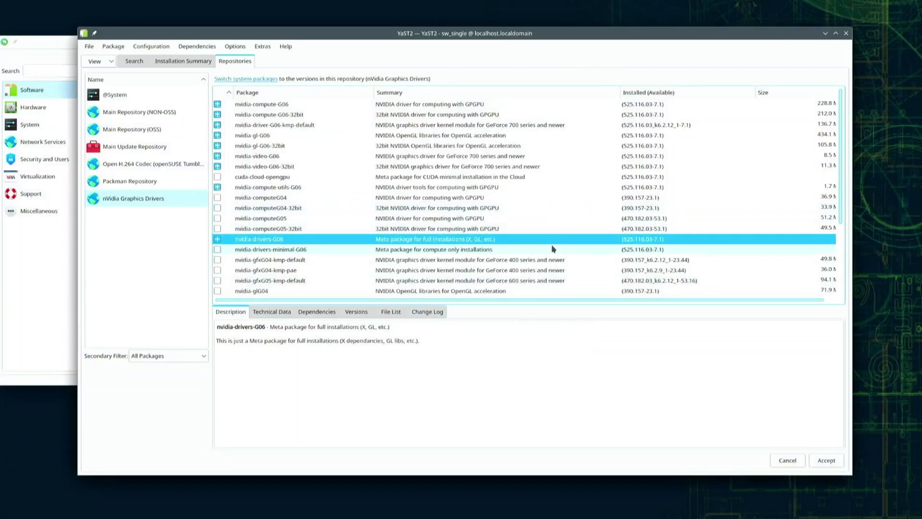
scroll(553, 250, down, 2)
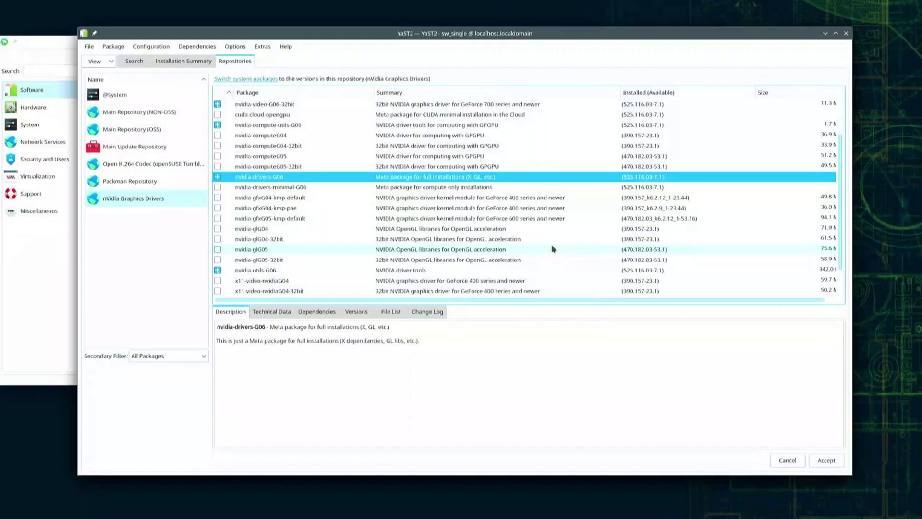
scroll(553, 248, up, 2)
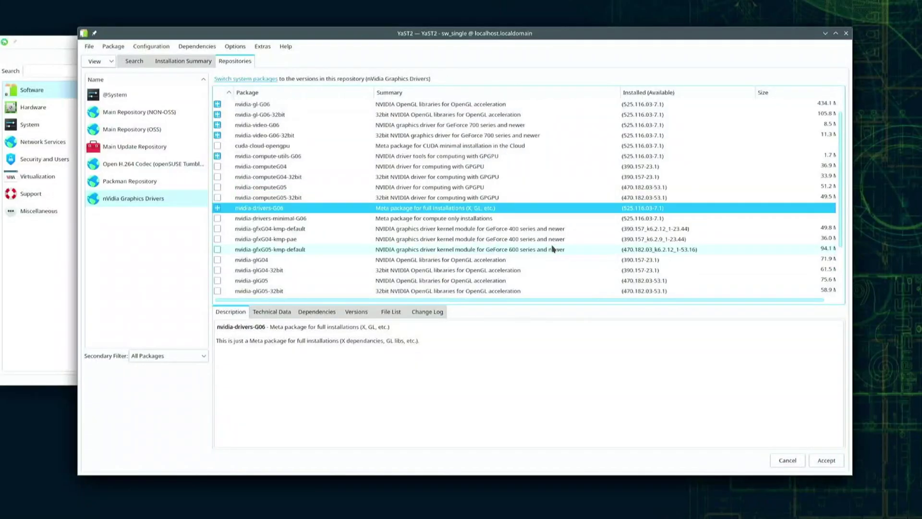
Apply the selection and accept the NVIDIA licenses for each G06 package, through nvidia-compute-G06-32bit
click(826, 460)
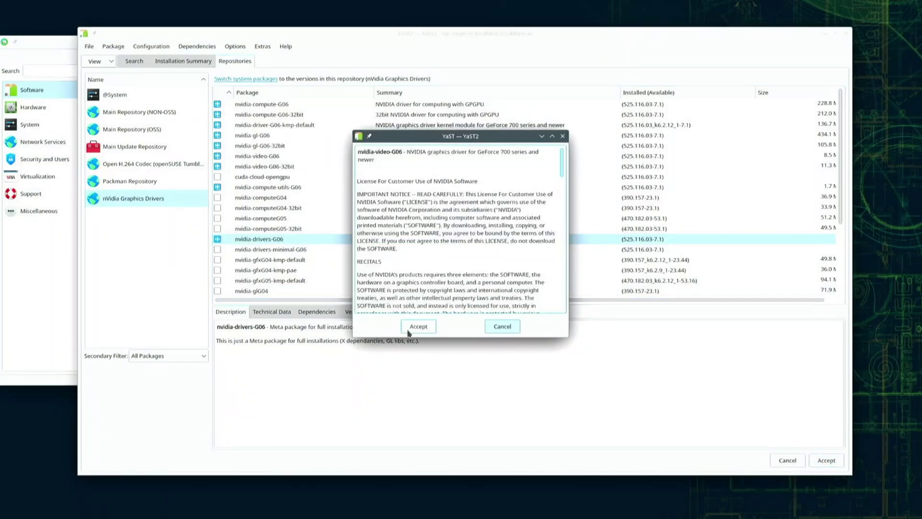
click(417, 326)
click(417, 326)
click(411, 329)
click(411, 329)
click(411, 329)
click(411, 329)
click(411, 329)
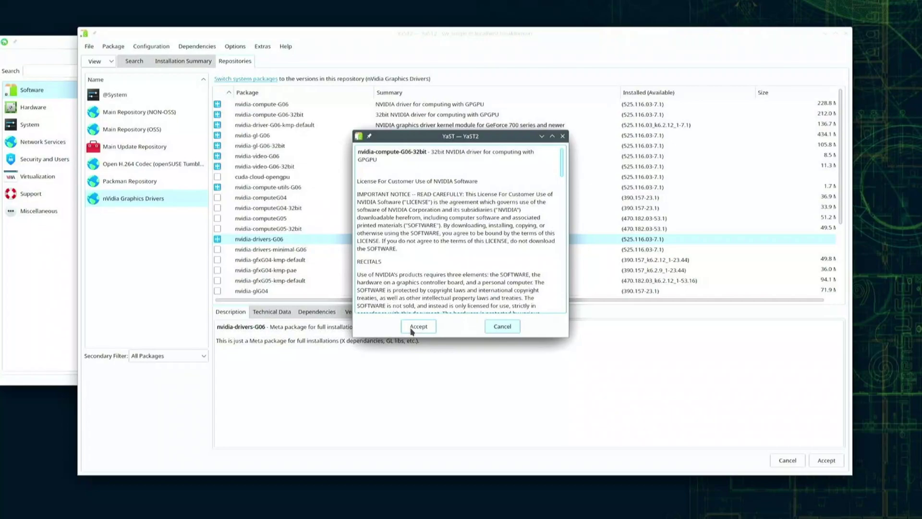
click(411, 329)
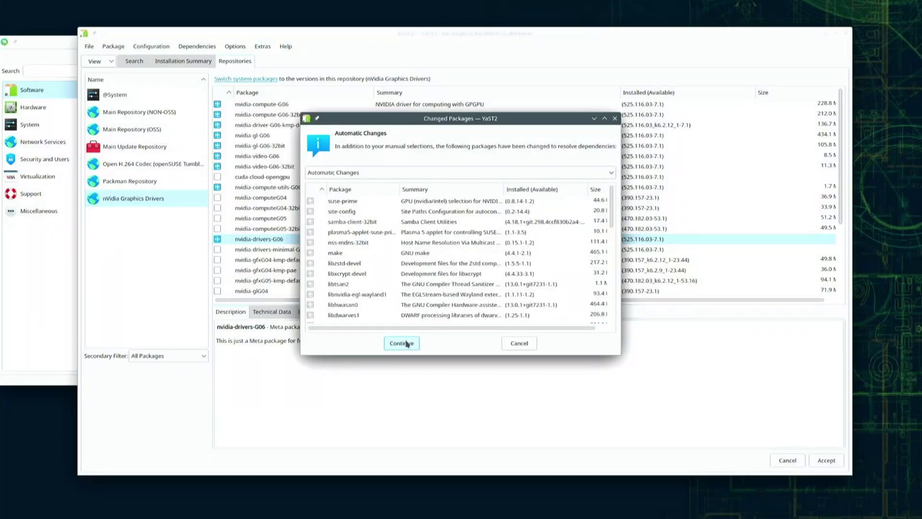
Approve the dependency changes, let the 40 packages install, and close the installation report
click(406, 344)
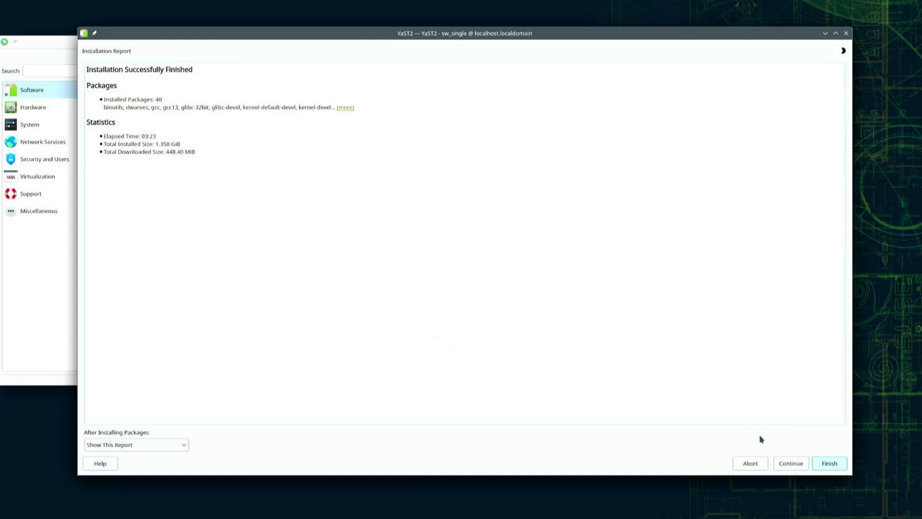
click(822, 464)
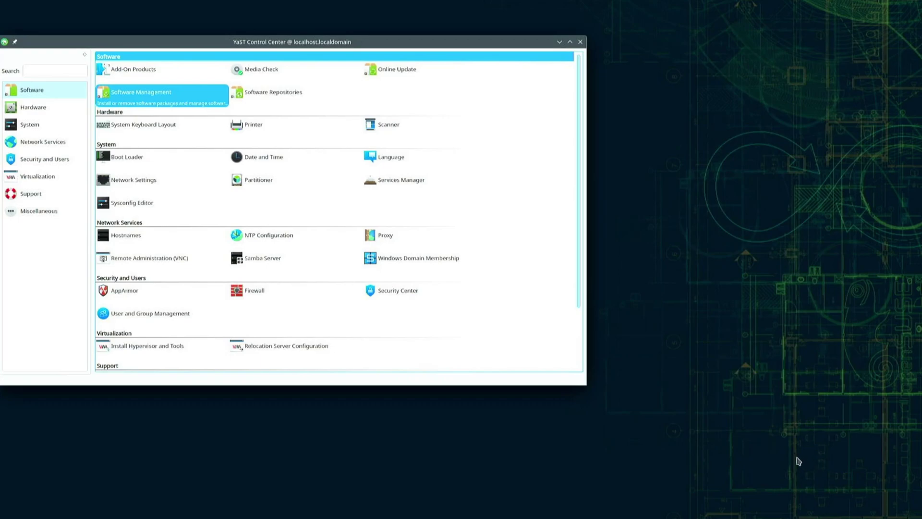